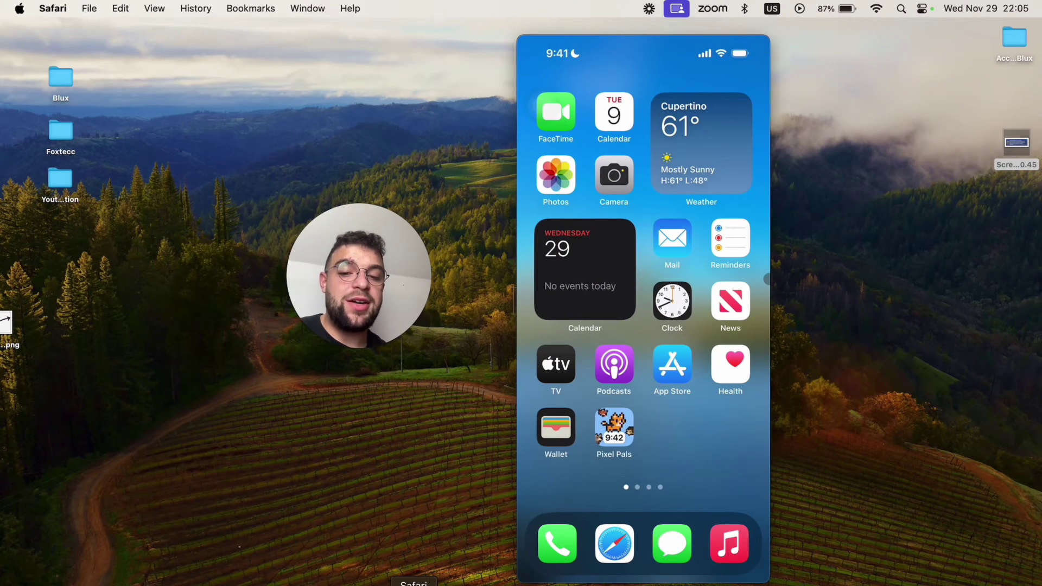
pyautogui.click(414, 581)
pyautogui.moveTo(400, 278); pyautogui.dragTo(158, 279)
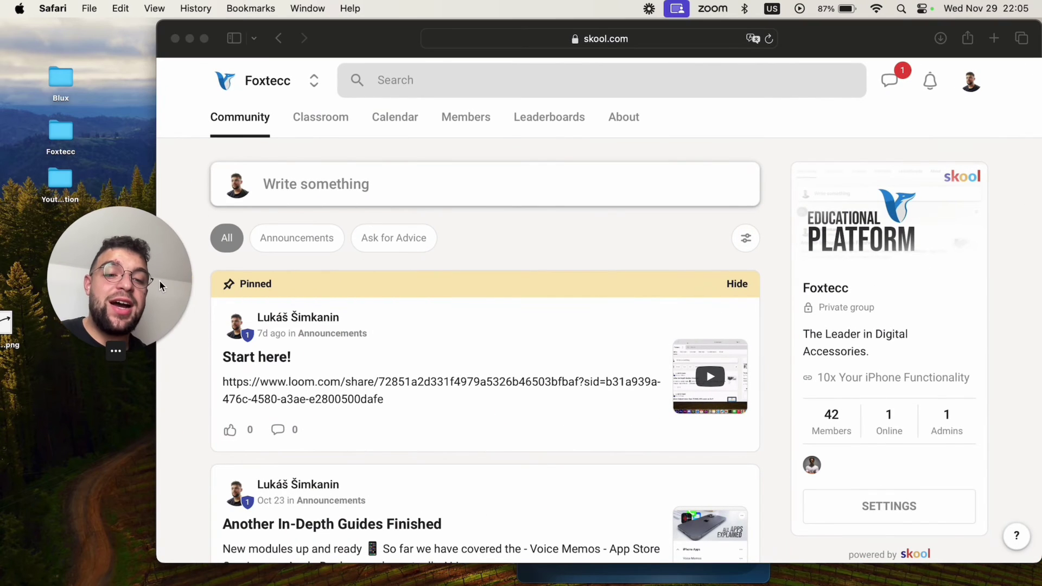
pyautogui.click(270, 152)
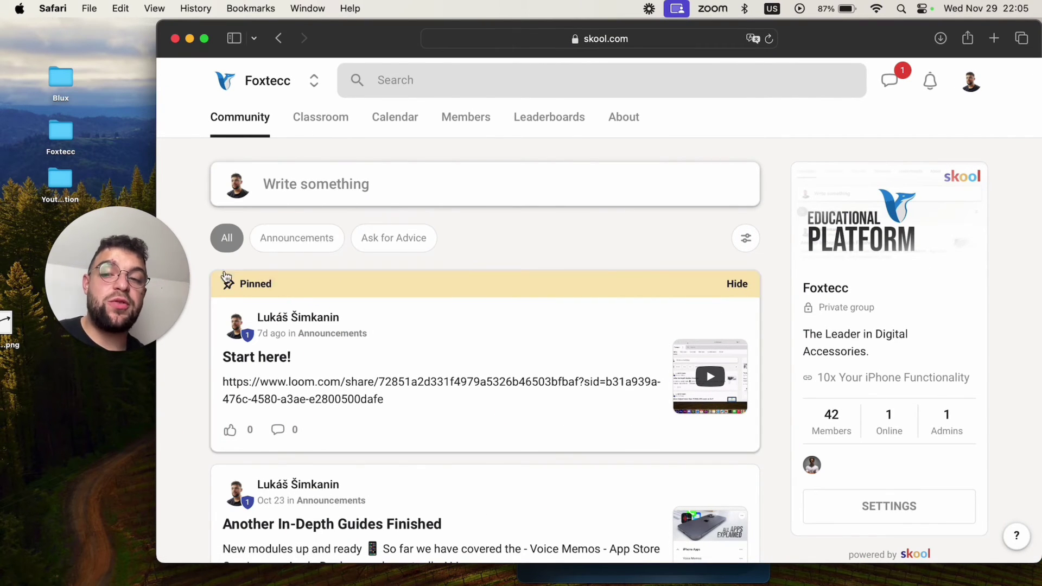
pyautogui.click(168, 296)
pyautogui.moveTo(168, 295); pyautogui.dragTo(268, 294)
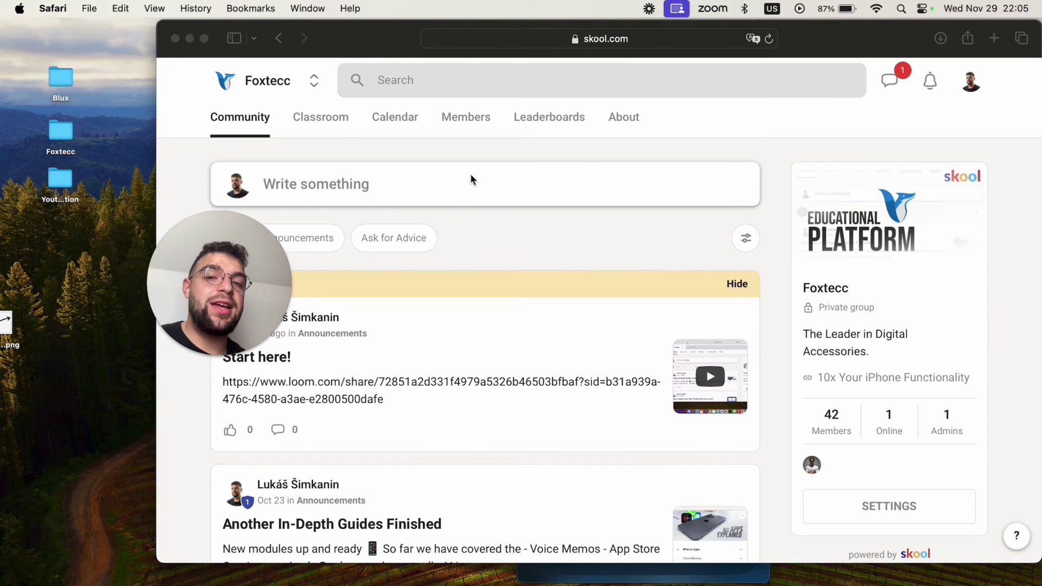
pyautogui.click(334, 122)
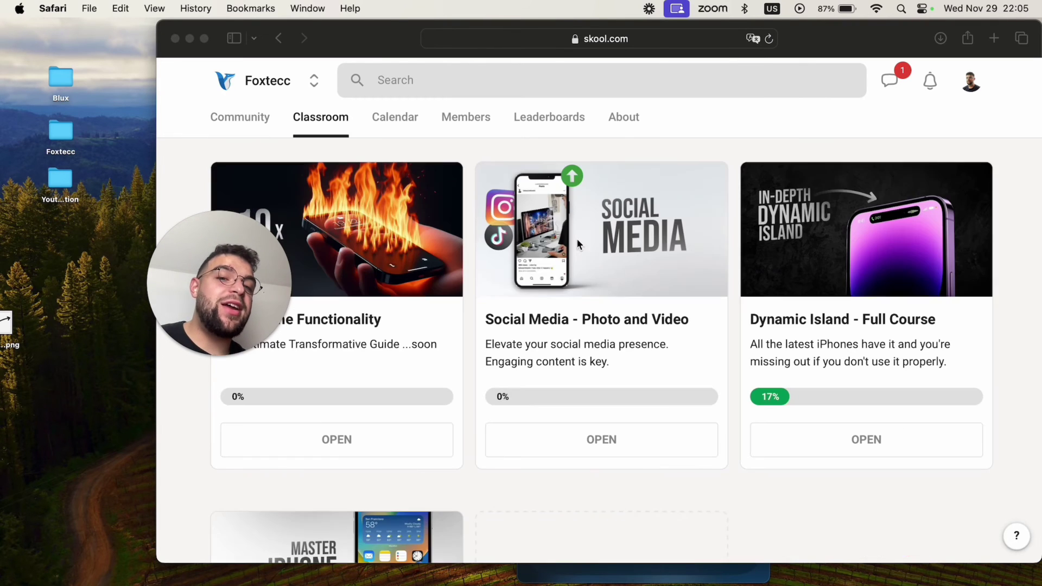
pyautogui.scroll(-3, 635, 374)
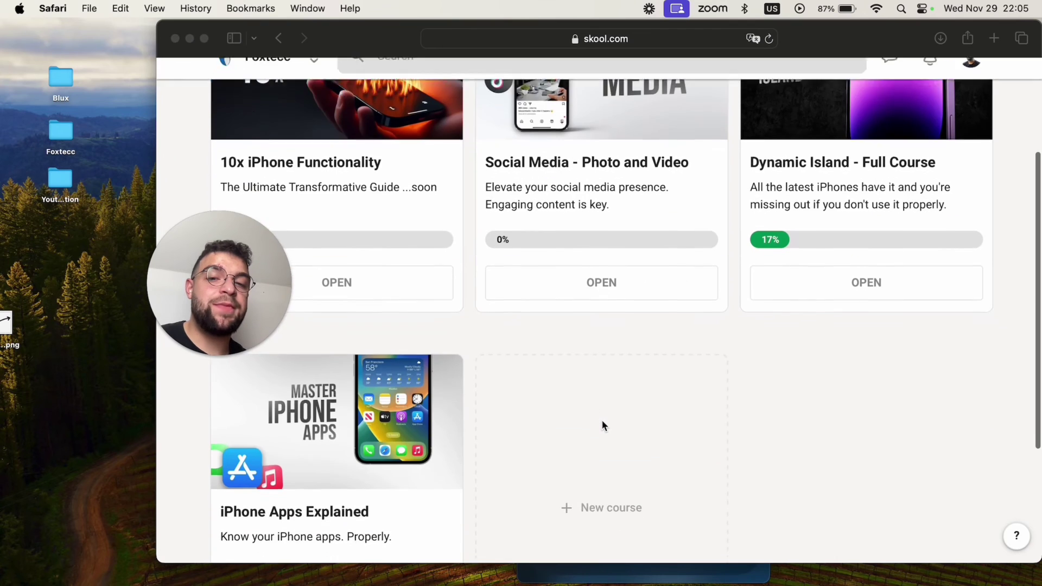
pyautogui.scroll(-2, 602, 425)
pyautogui.scroll(5, 602, 426)
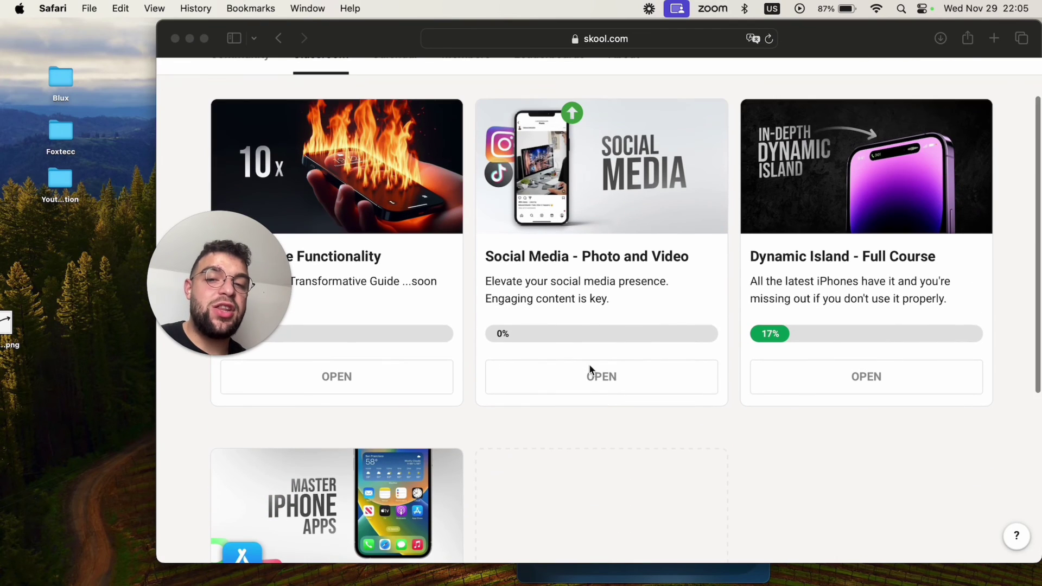
pyautogui.scroll(2, 701, 367)
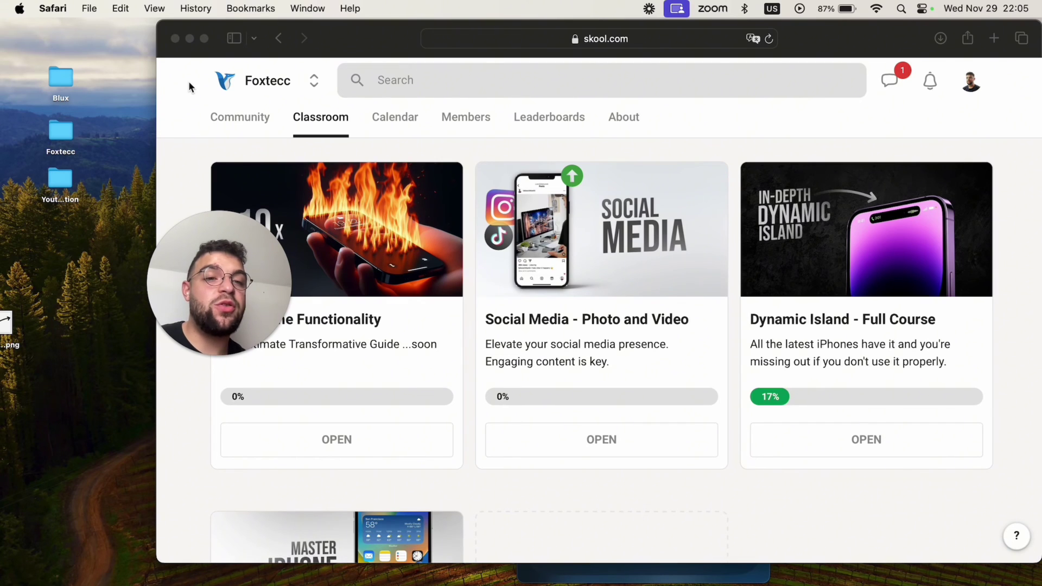
pyautogui.click(189, 38)
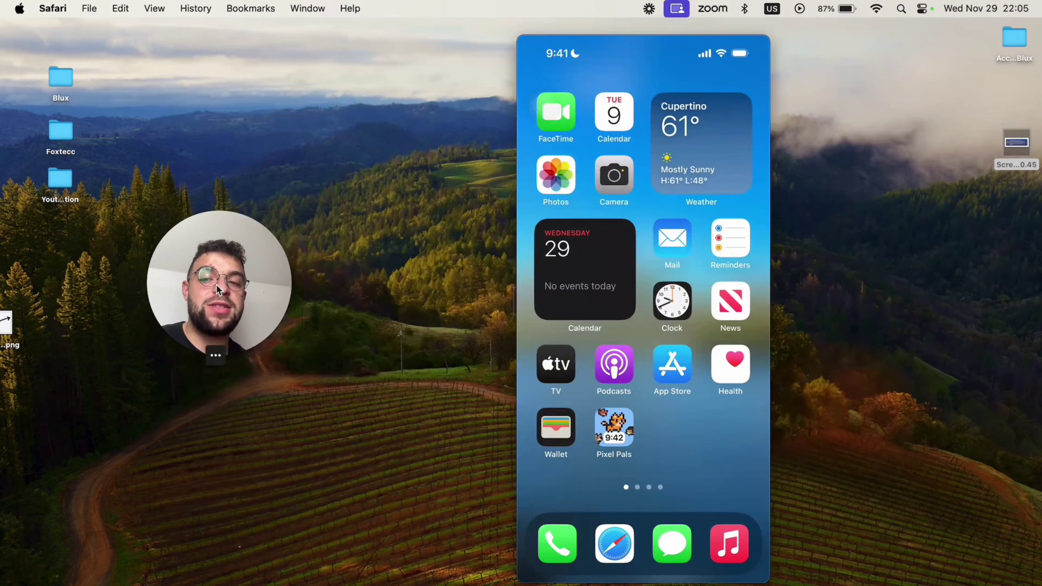
pyautogui.click(640, 242)
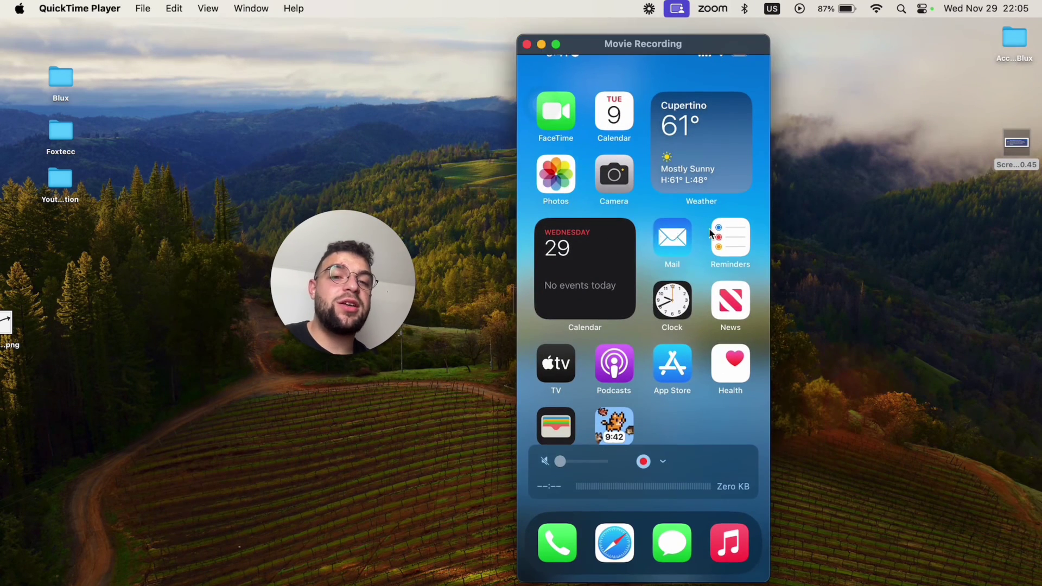